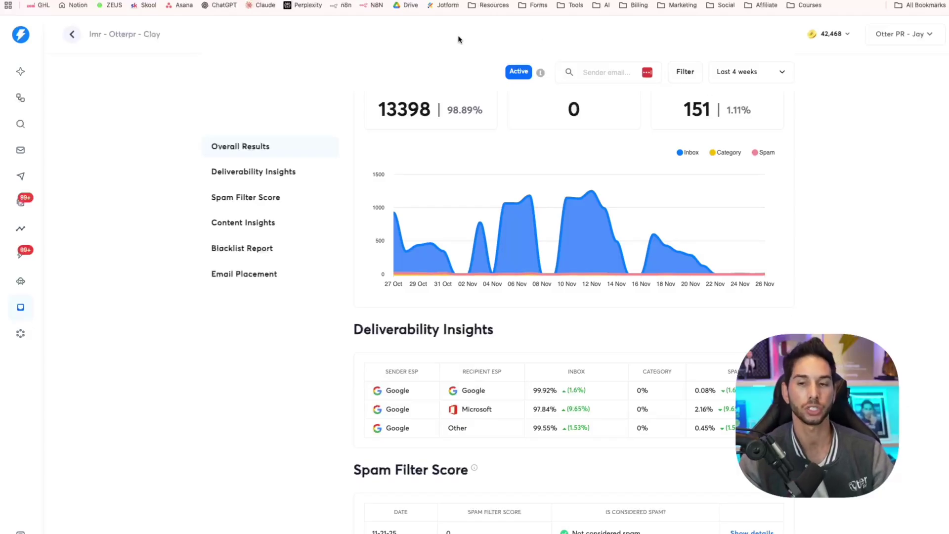
Compare Google-to-Google inbox rates: 99.92% on the current test versus 49.18% on LGJ One time test 11-25-25.
mouse_move(485, 221)
double_click(542, 390)
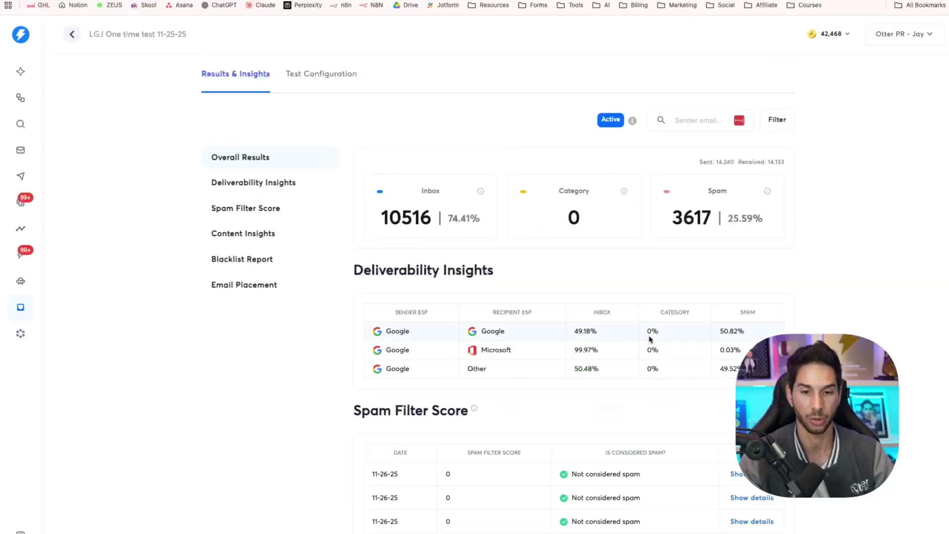
double_click(584, 330)
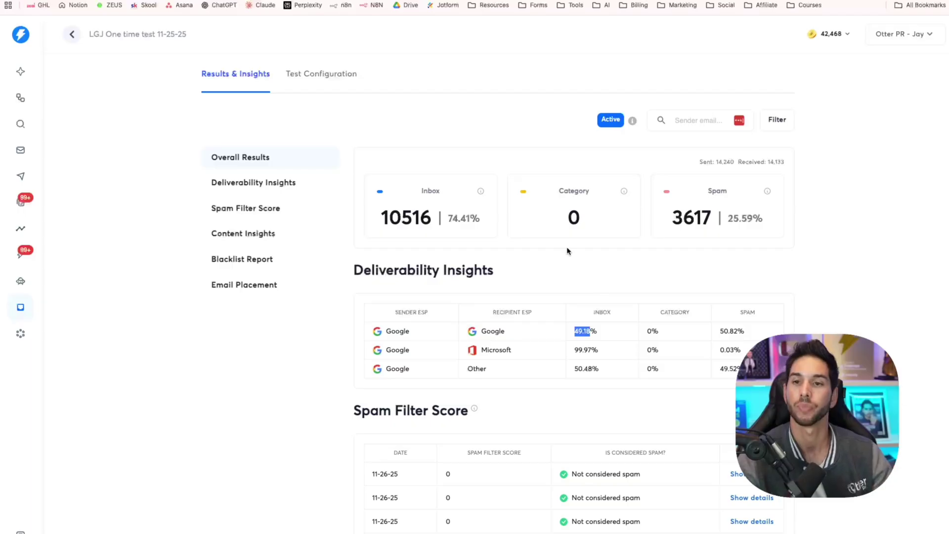
Move to the Proofpoint article on Google's stricter authentication and scroll to 'Applicable to all senders'.
left_click(568, 82)
key("ctrl+Tab")
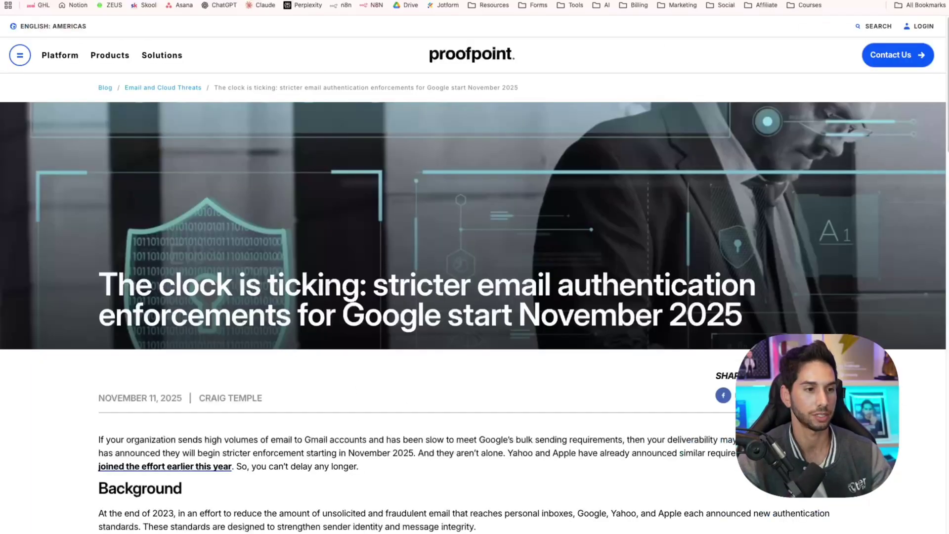
scroll(428, 67, "down", 3)
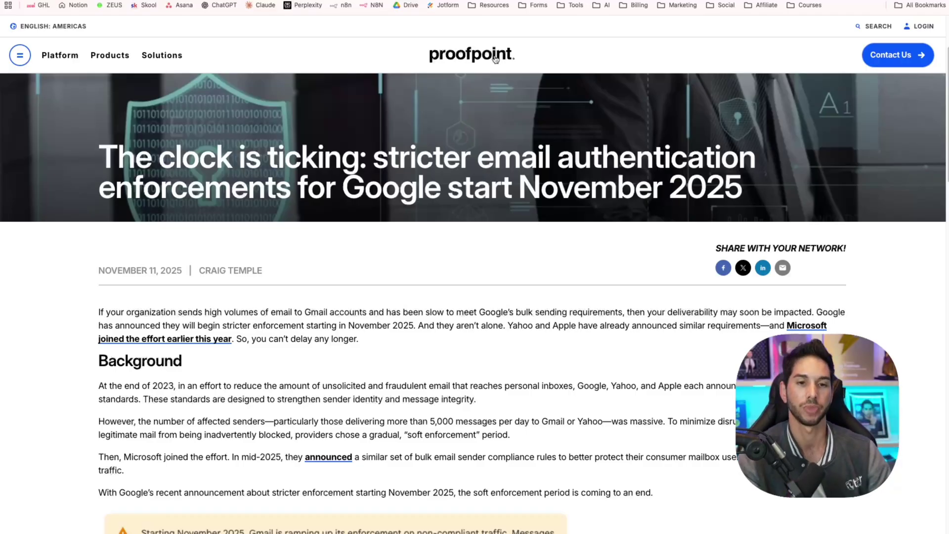
scroll(454, 138, "down", 2)
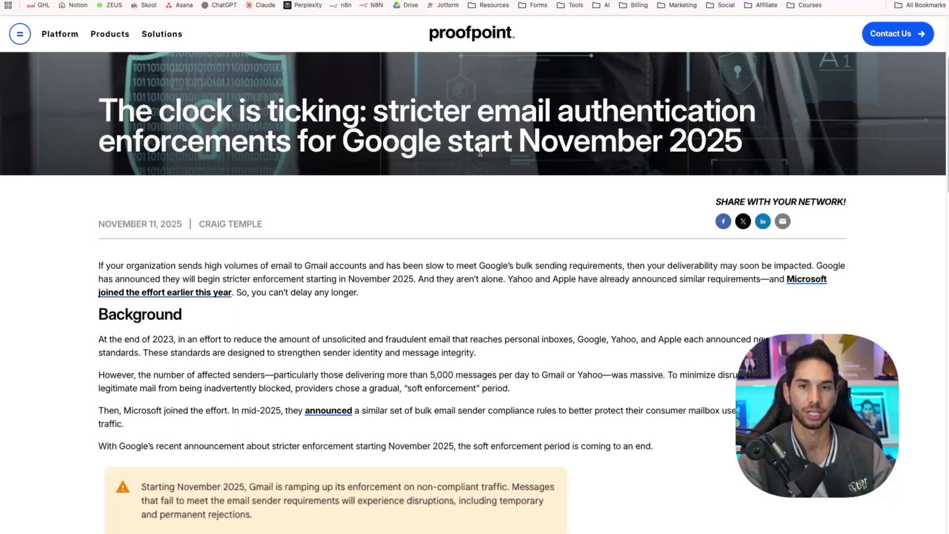
scroll(480, 152, "down", 9)
scroll(481, 151, "up", 13)
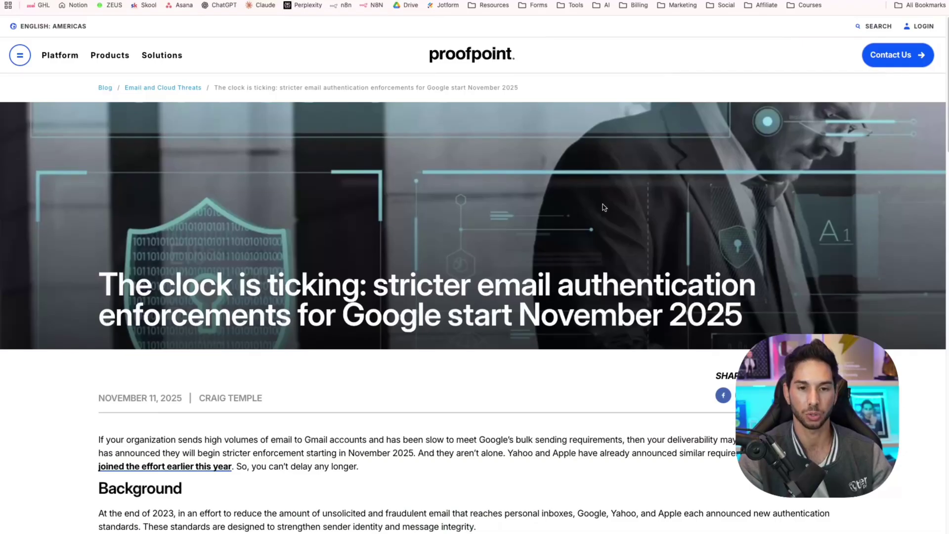
scroll(603, 208, "down", 4)
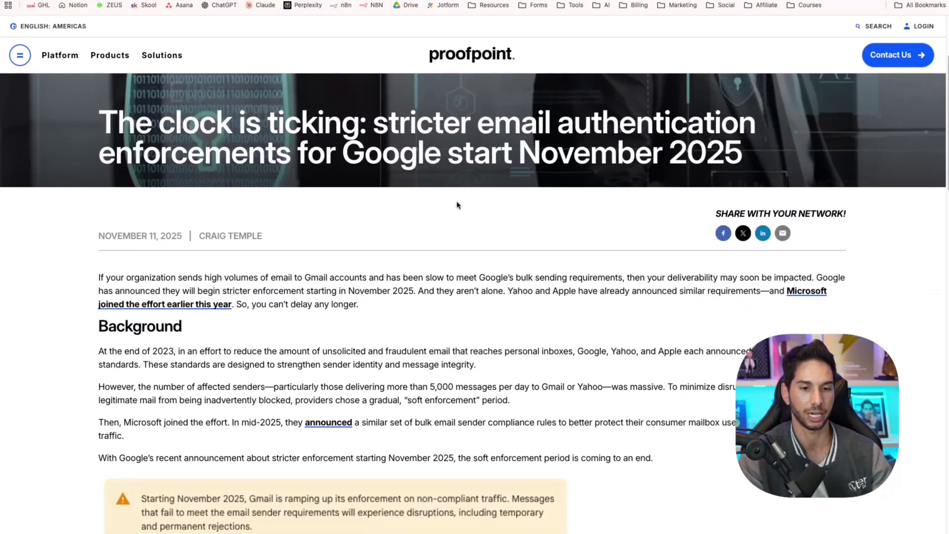
scroll(456, 204, "down", 15)
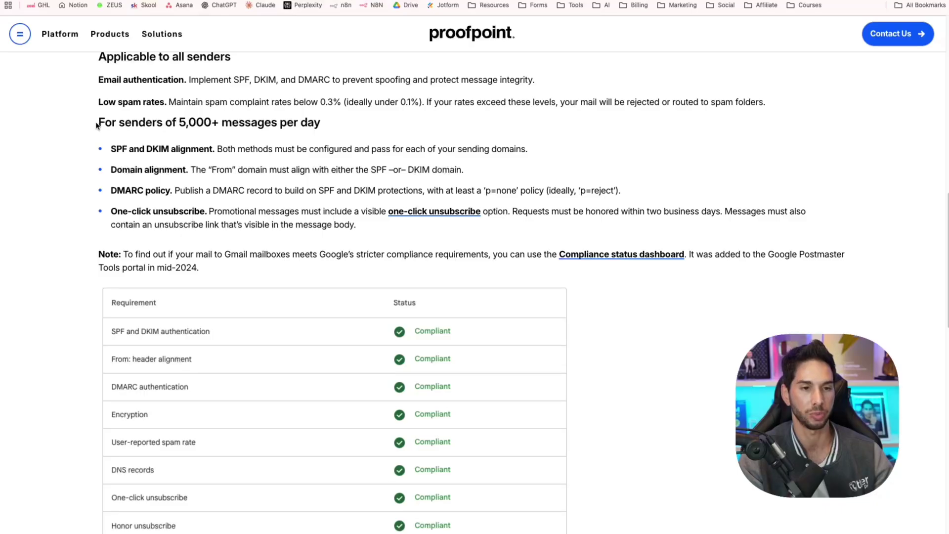
Review the 5,000+ messages-per-day sender rules, highlighting the One-click unsubscribe requirement.
left_click_drag(96, 126, 404, 228)
left_click(365, 228)
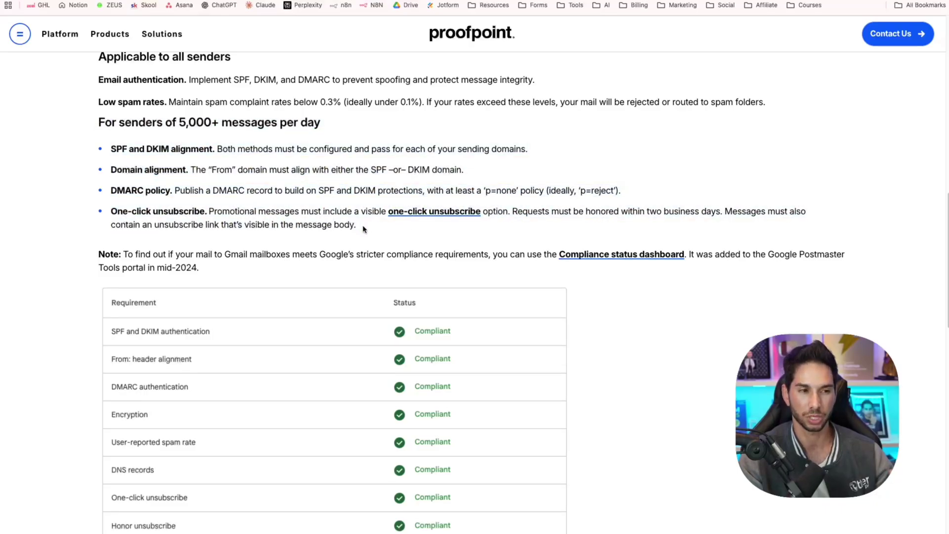
scroll(364, 228, "down", 3)
double_click(186, 122)
triple_click(186, 122)
scroll(191, 165, "down", 1)
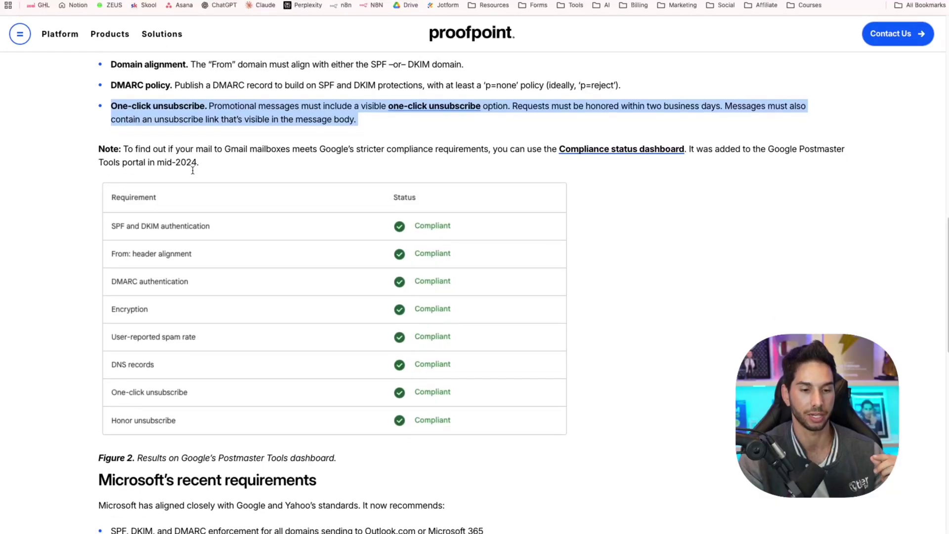
scroll(193, 170, "down", 8)
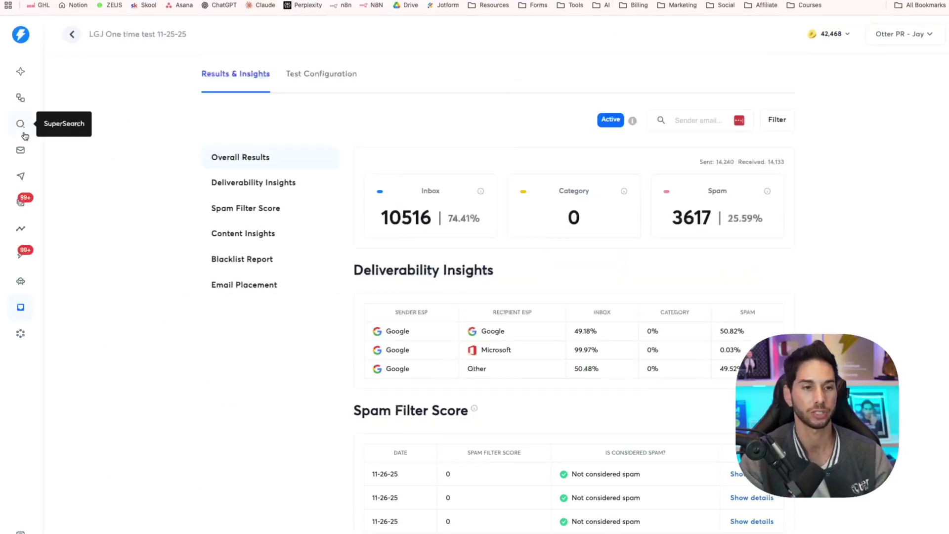
Open the first email account's settings panel from the Email Accounts list.
left_click(20, 149)
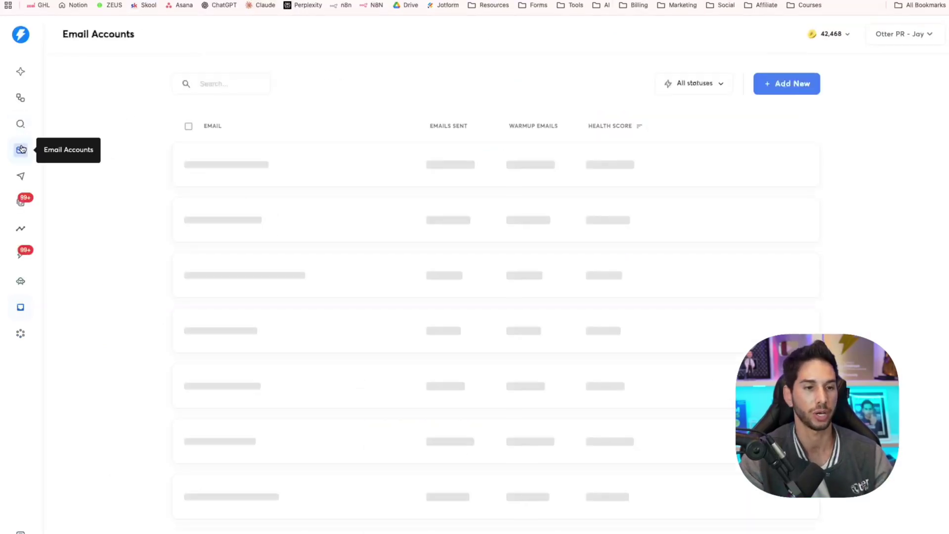
left_click(318, 154)
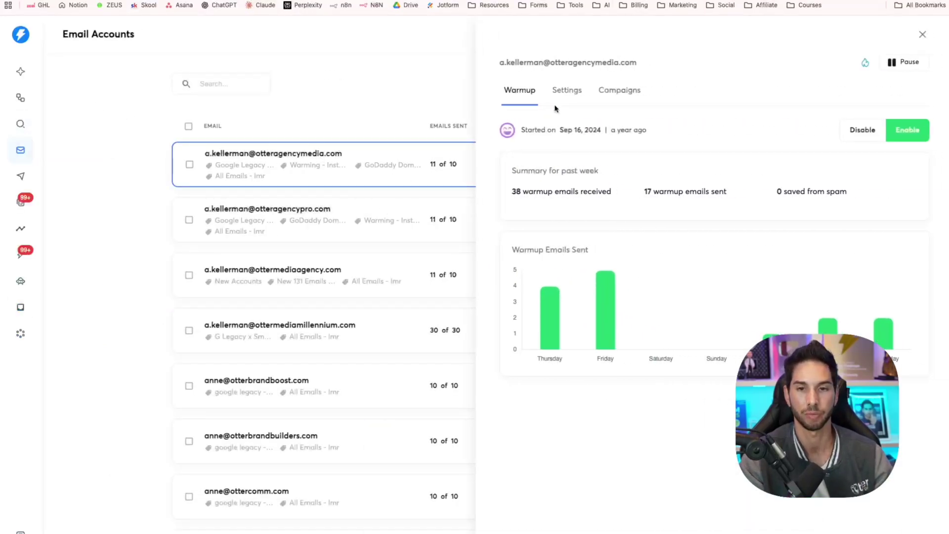
left_click(603, 89)
scroll(584, 179, "down", 3)
scroll(583, 182, "down", 7)
scroll(583, 182, "down", 2)
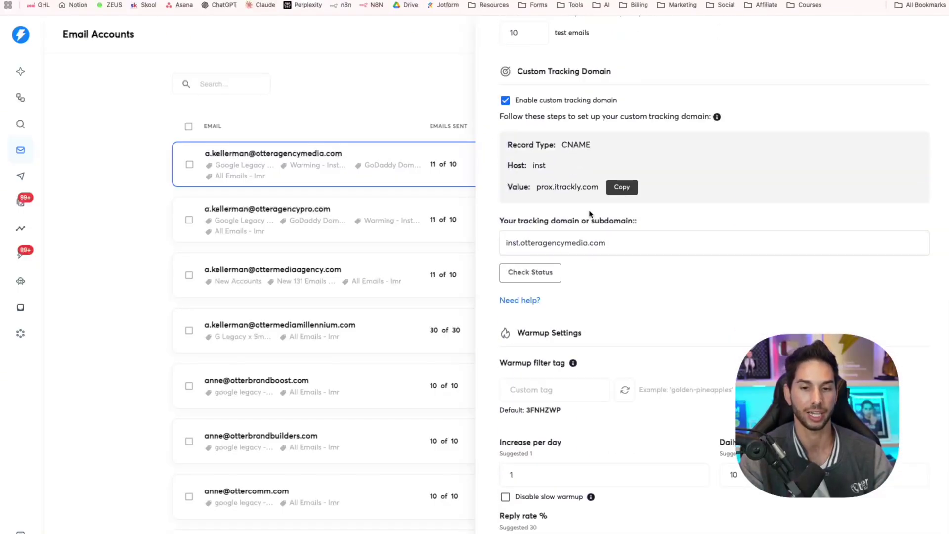
Highlight the Custom Tracking Domain value and heading, then return to the Proofpoint article.
double_click(556, 242)
triple_click(557, 242)
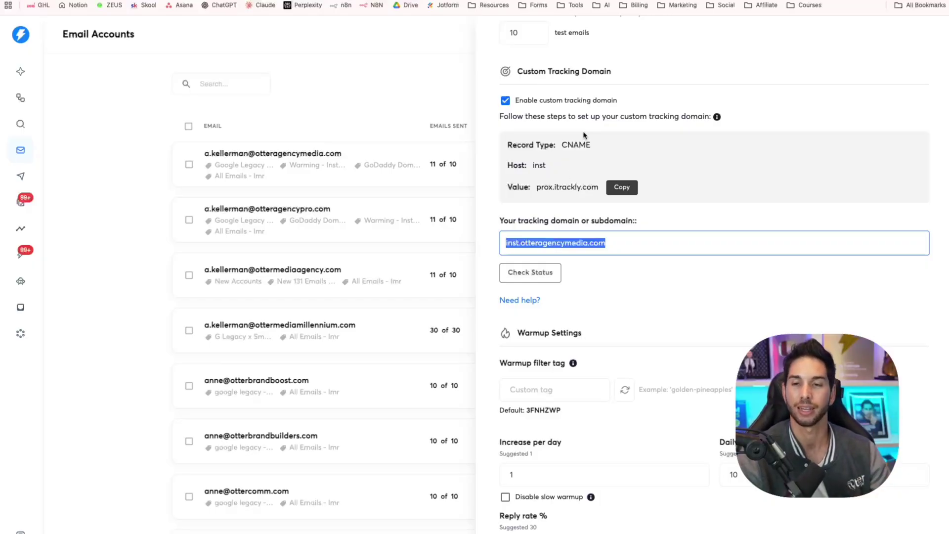
triple_click(595, 71)
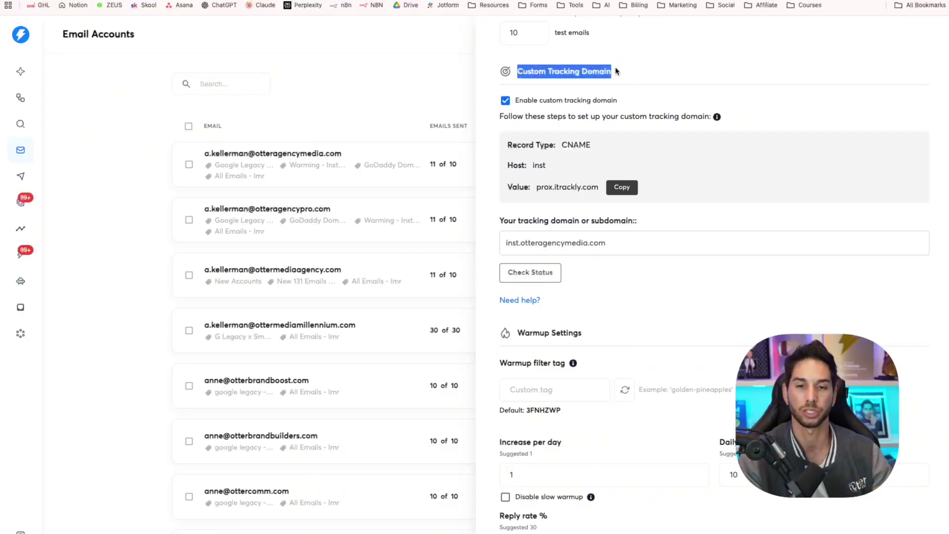
key("ctrl+Tab")
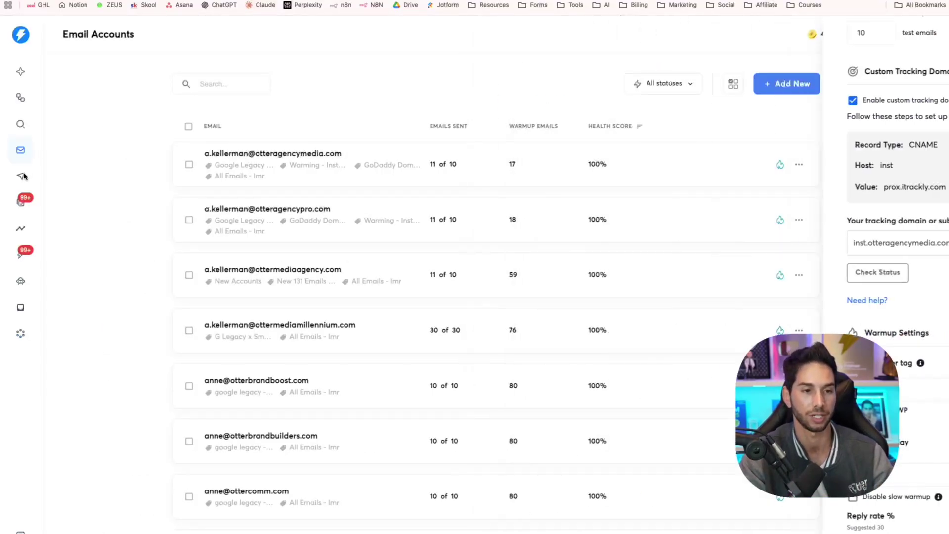
Open the Imr28 Forbes testing sequence and highlight Step 1's randomized sign-off, greeting and call-to-action lines.
left_click(20, 176)
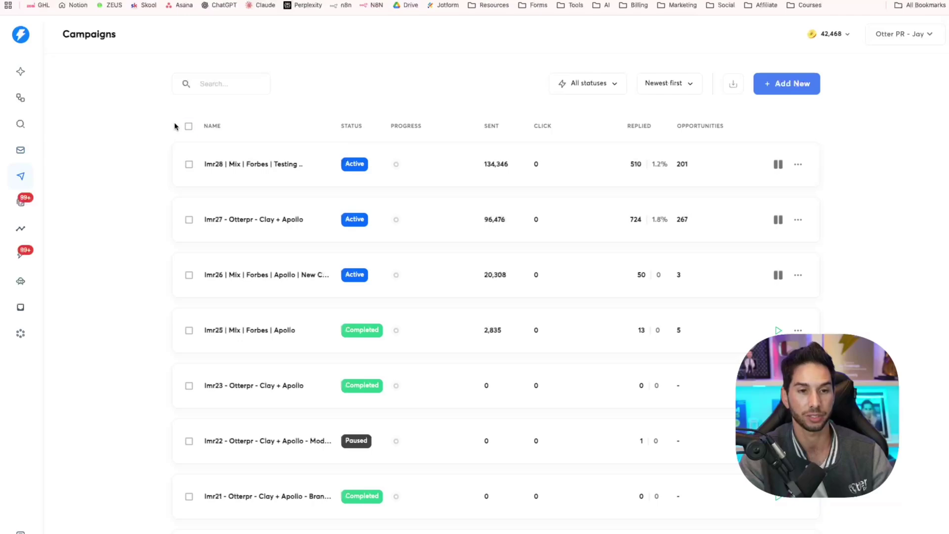
left_click(287, 163)
left_click(245, 86)
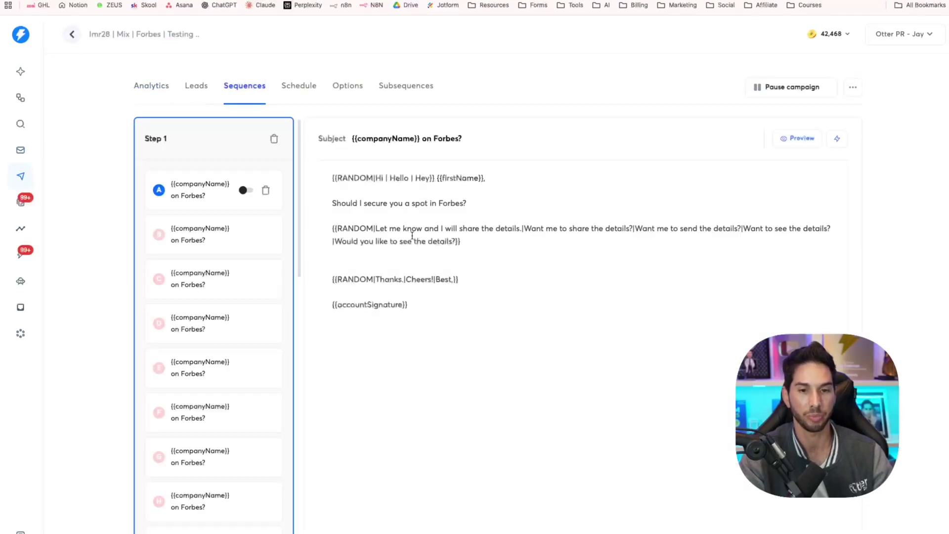
left_click_drag(458, 280, 333, 267)
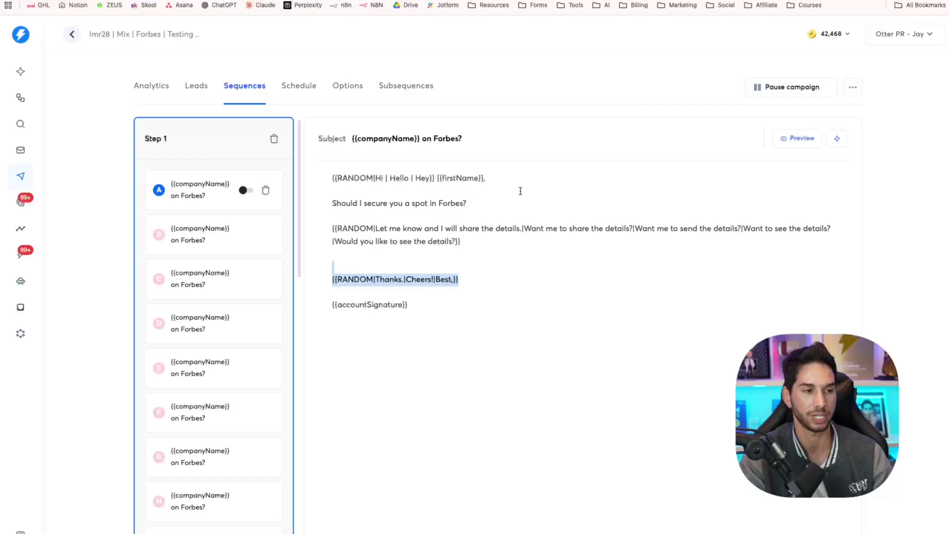
left_click_drag(515, 178, 312, 180)
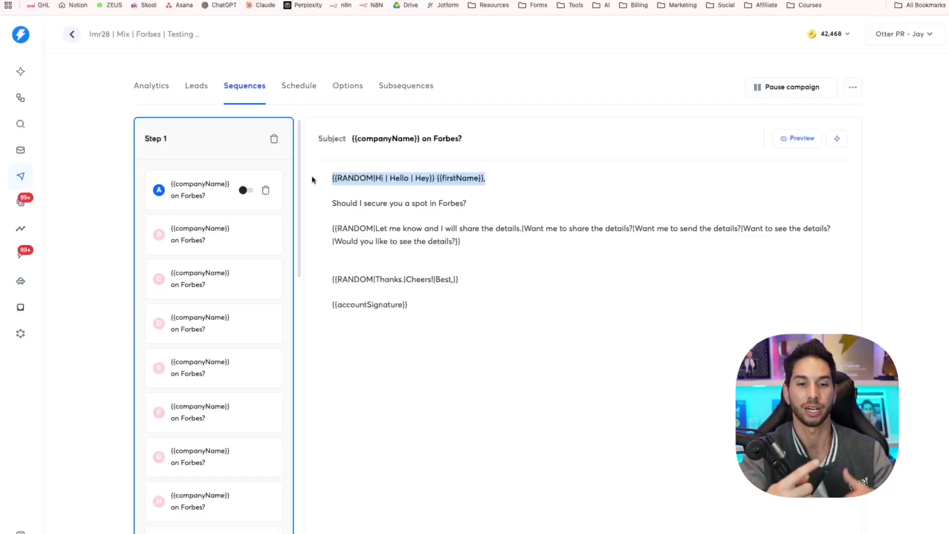
left_click_drag(474, 241, 303, 228)
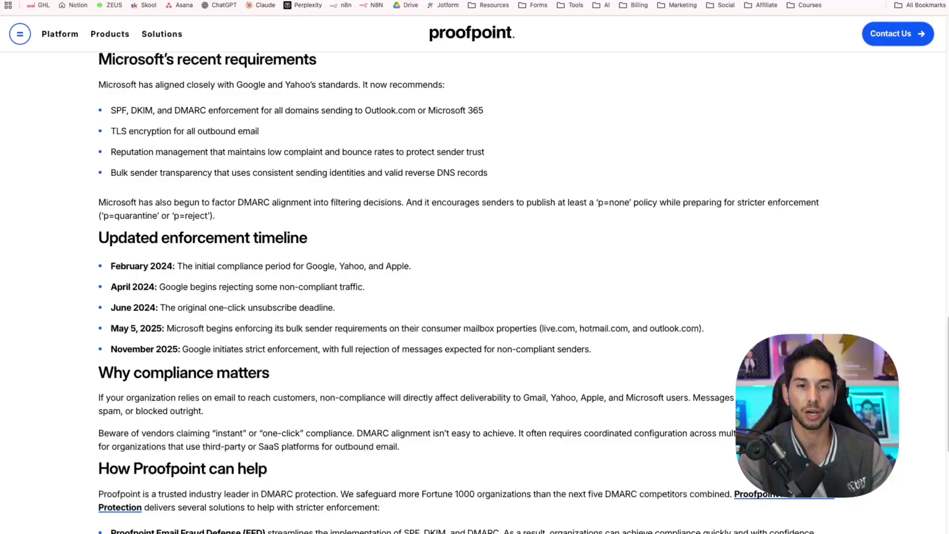
Bring the 'google deliver' chat screenshot up over the Proofpoint article.
key("super+Tab")
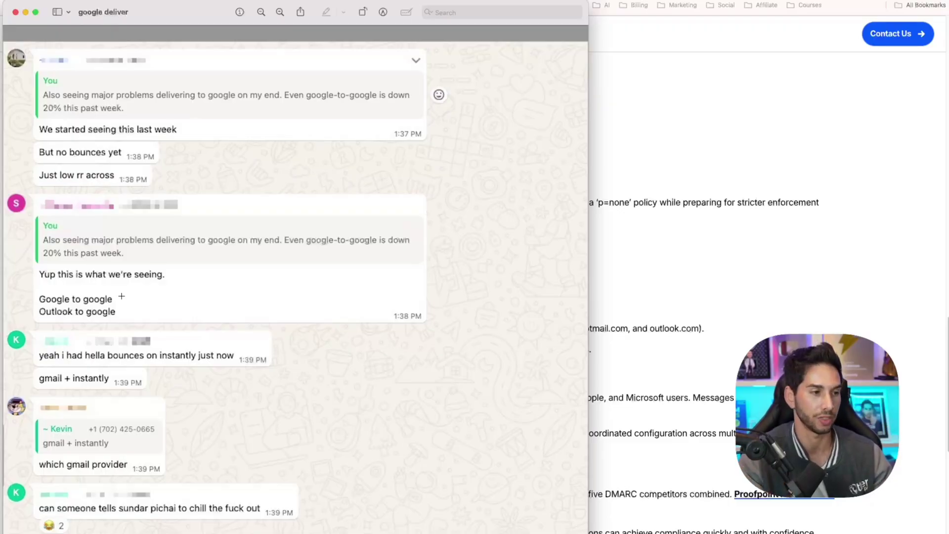
Close the 'google deliver' chat screenshot in Preview.
left_click(741, 114)
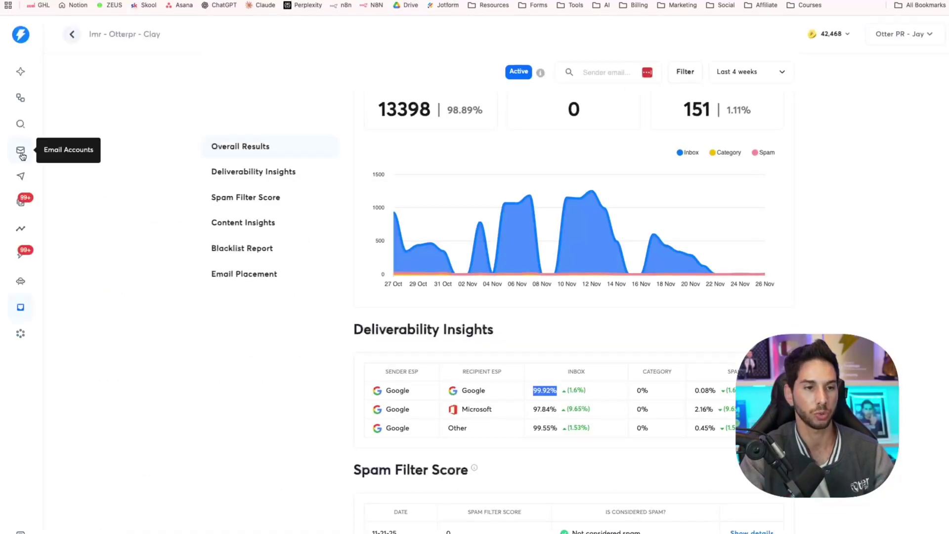
Go to the Imr28 Forbes testing campaign and show its leads list.
left_click(21, 177)
left_click(259, 162)
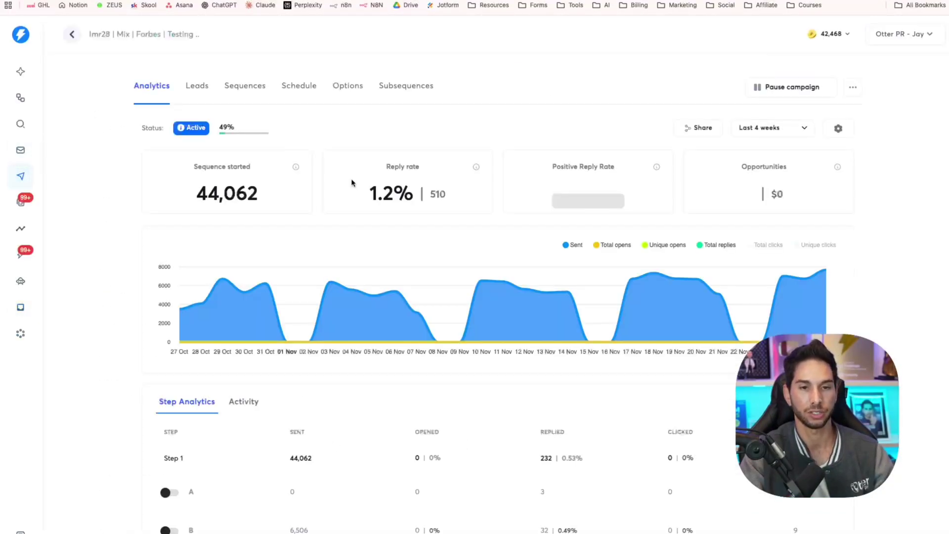
left_click(197, 86)
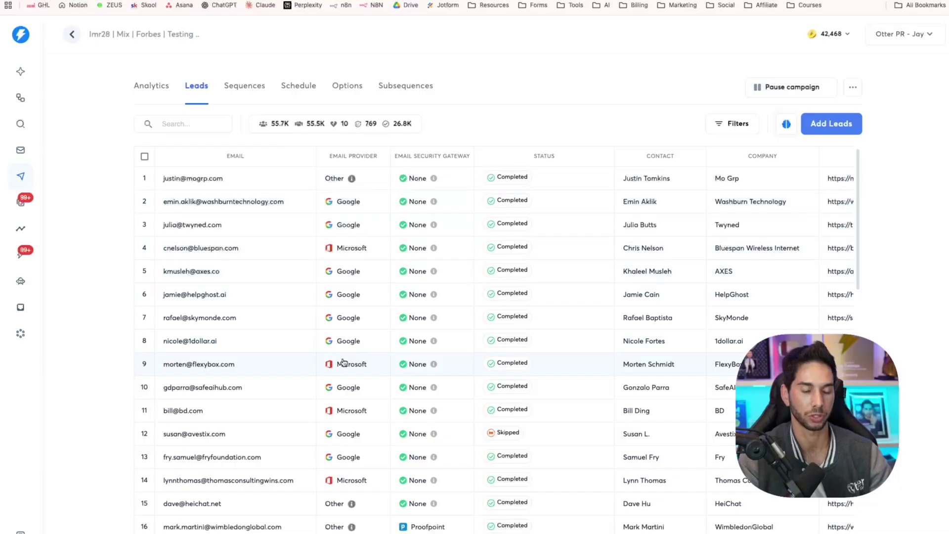
Filter the campaign's leads to Lead ESP Google.
scroll(343, 362, "down", 15)
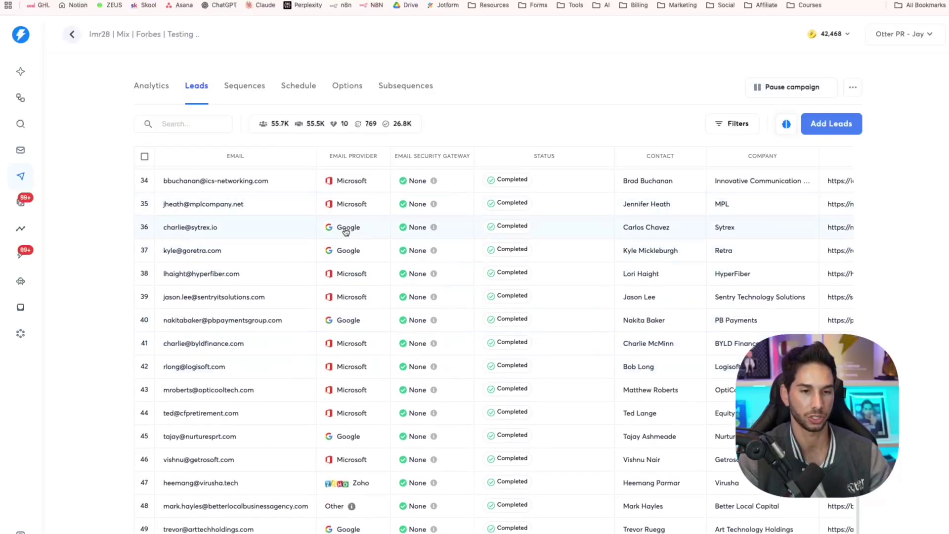
left_click(727, 125)
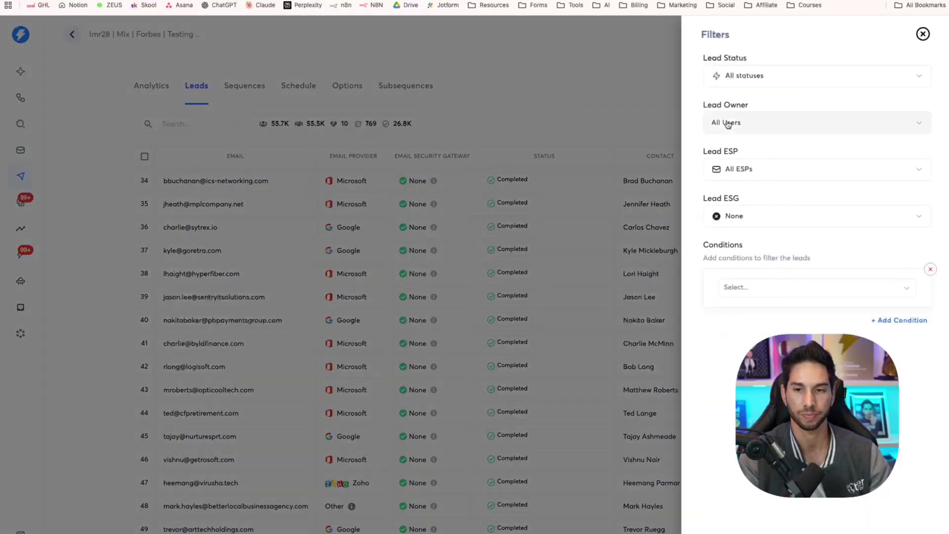
left_click(746, 168)
left_click(736, 236)
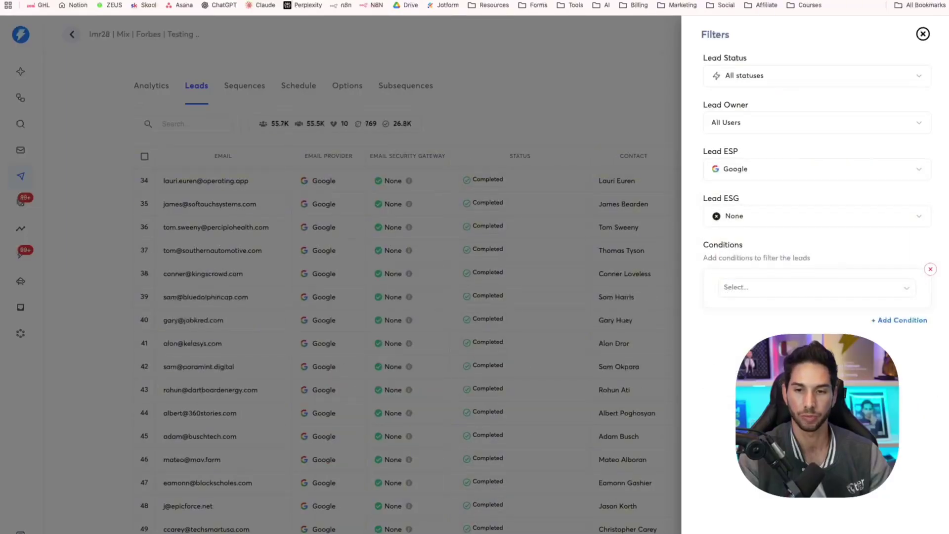
left_click(592, 84)
Select all the Google leads and bring up the Move options.
left_click(144, 156)
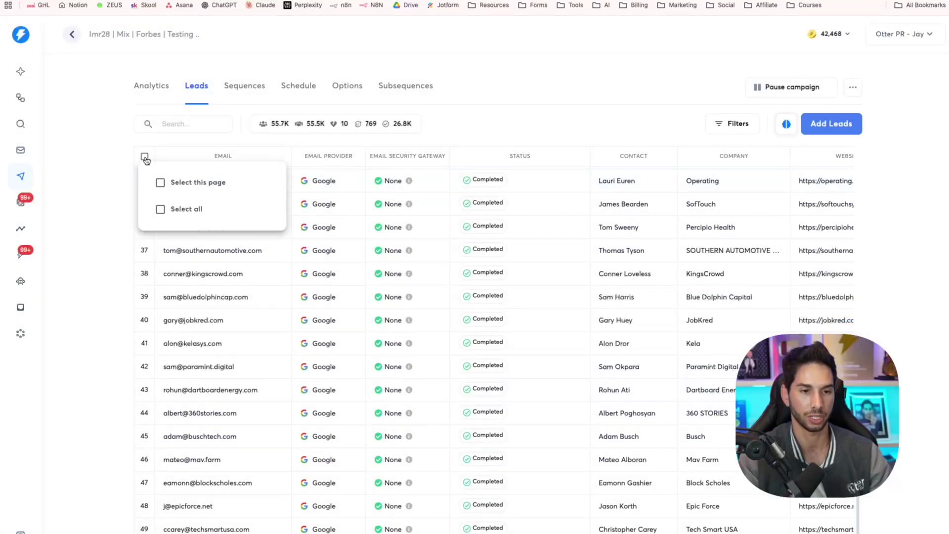
left_click(158, 209)
left_click(834, 127)
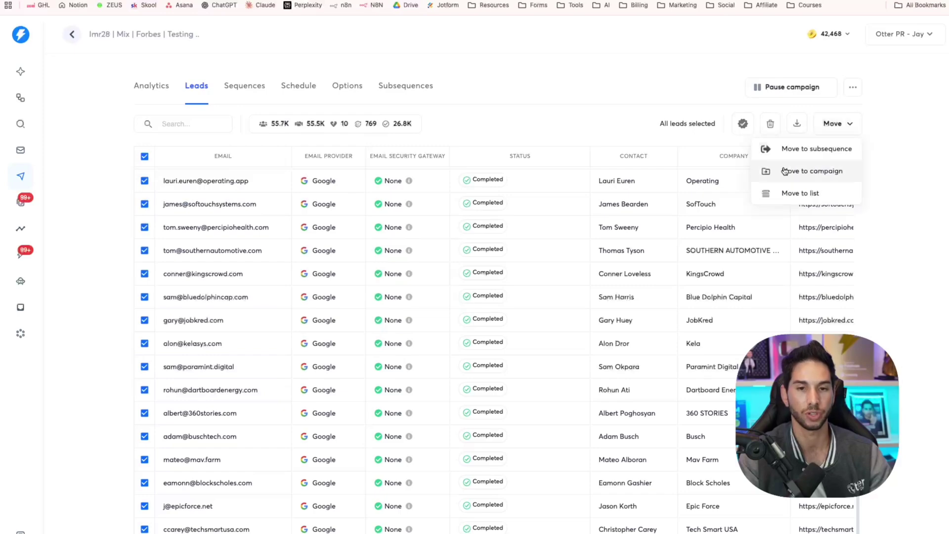
Dismiss the Move dropdown, leaving every Google lead selected.
left_click(621, 85)
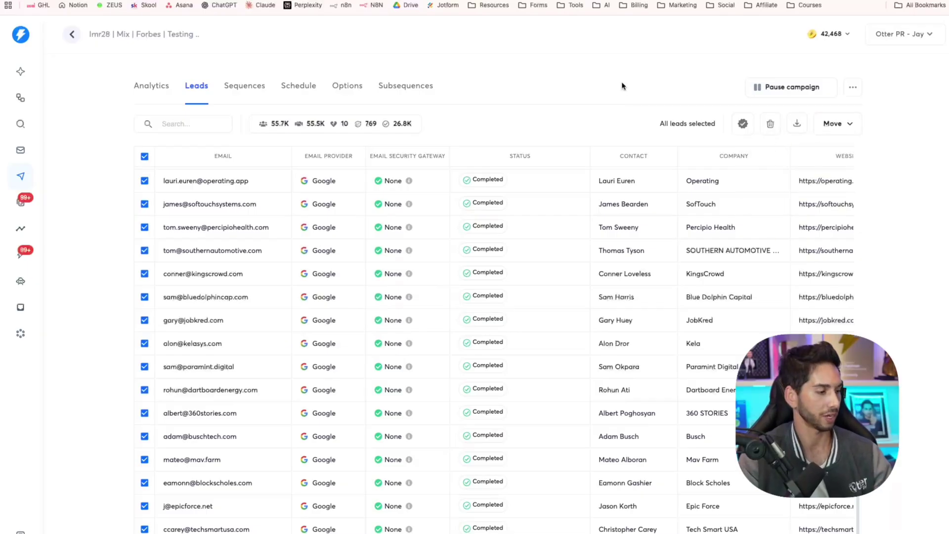